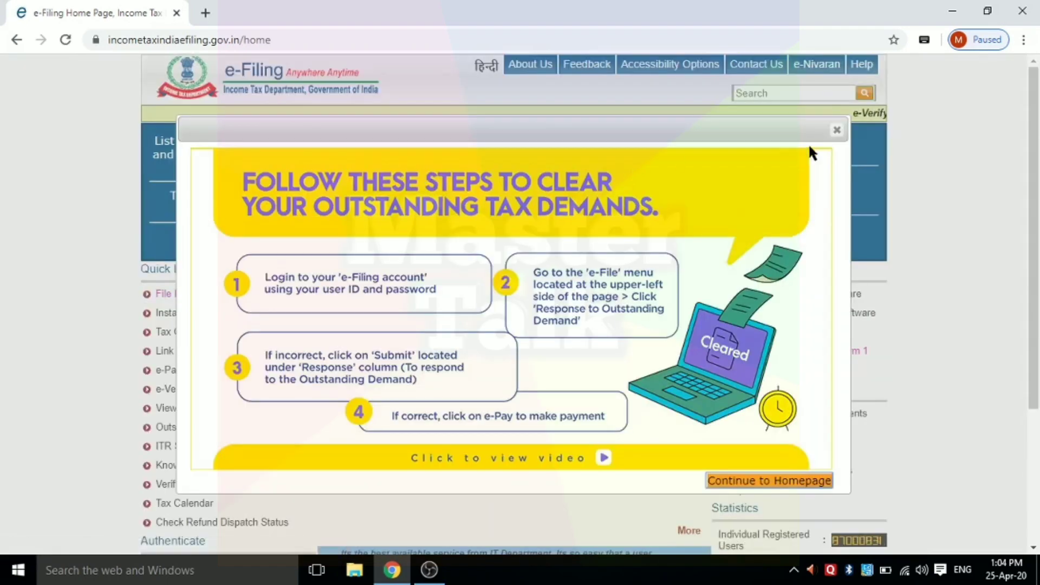
Dismiss the outstanding tax demands notice and log in to the e-Filing account as a registered user
{"action": "left_click", "coordinate": [836, 130]}
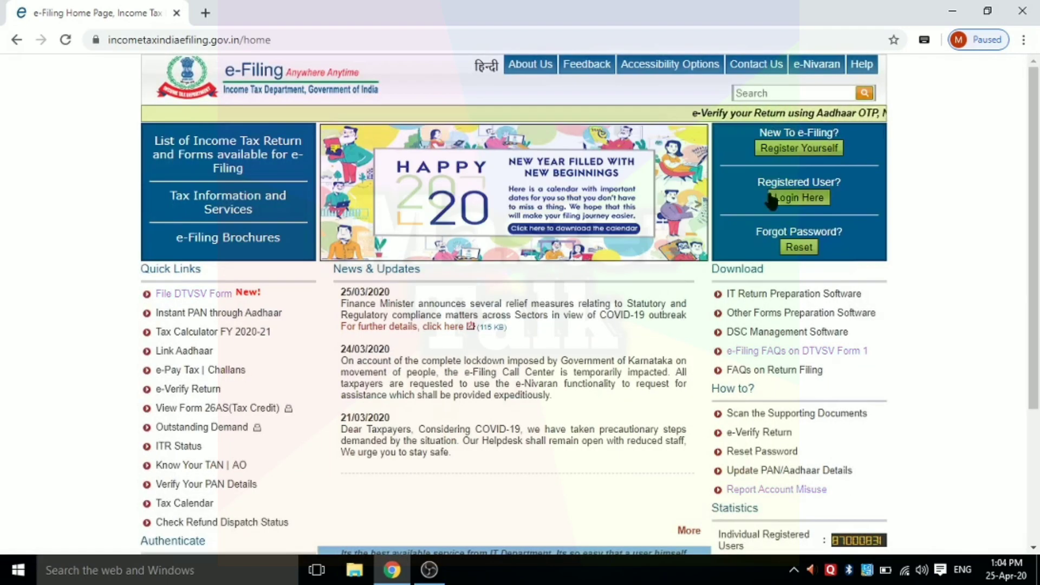
{"action": "left_click", "coordinate": [804, 200]}
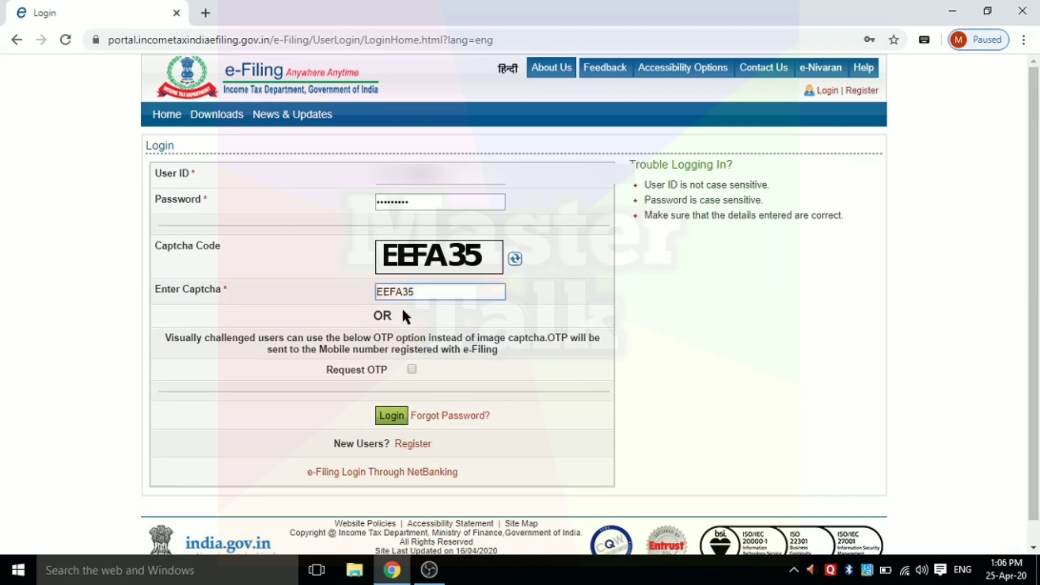
{"action": "left_click", "coordinate": [391, 416]}
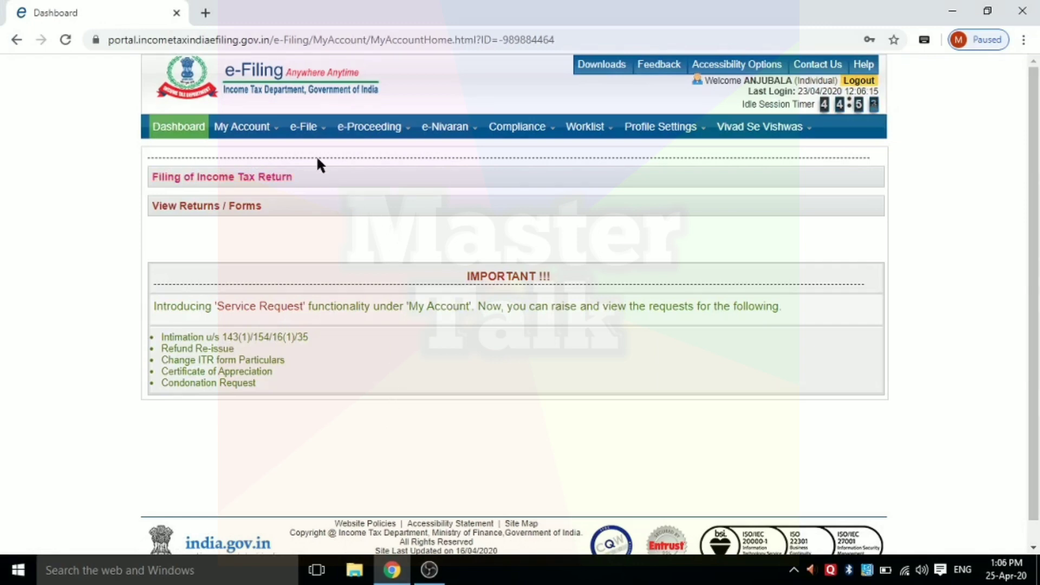
Go to the Income Tax Forms page and select FORM NO.10E - Form for relief u/s 89
{"action": "mouse_move", "coordinate": [293, 134]}
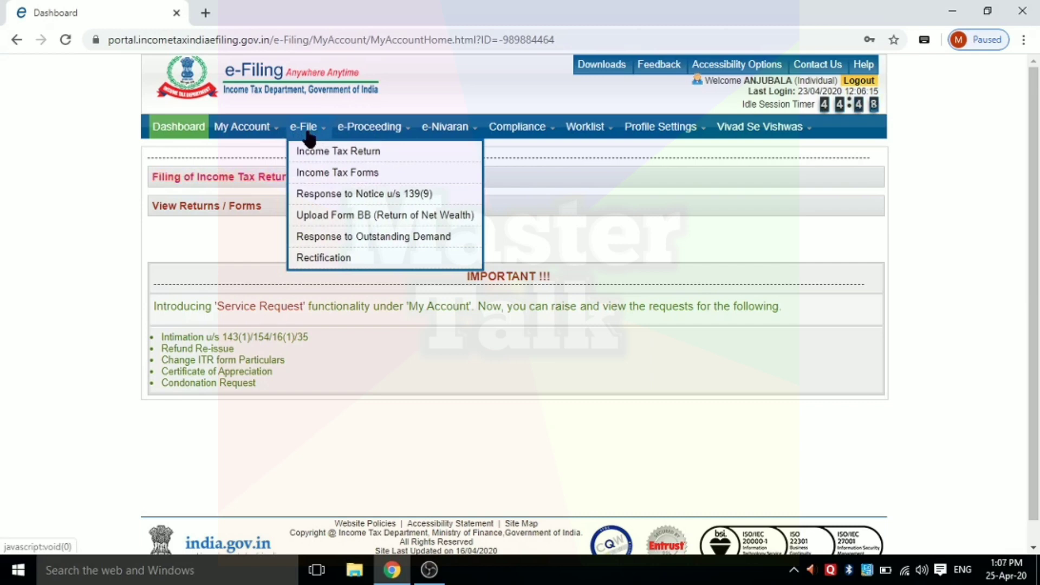
{"action": "left_click", "coordinate": [326, 174]}
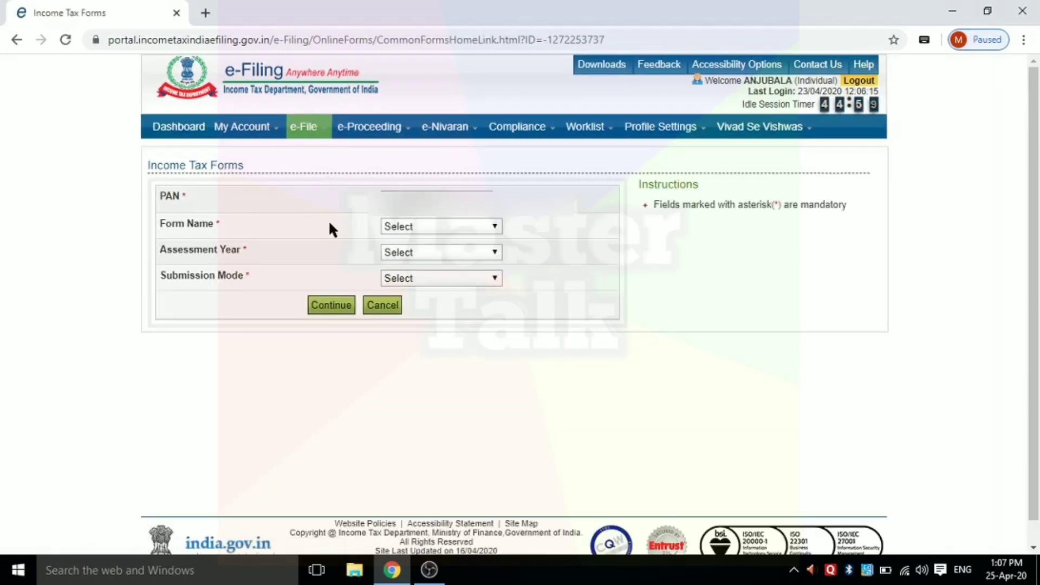
{"action": "left_click", "coordinate": [427, 227]}
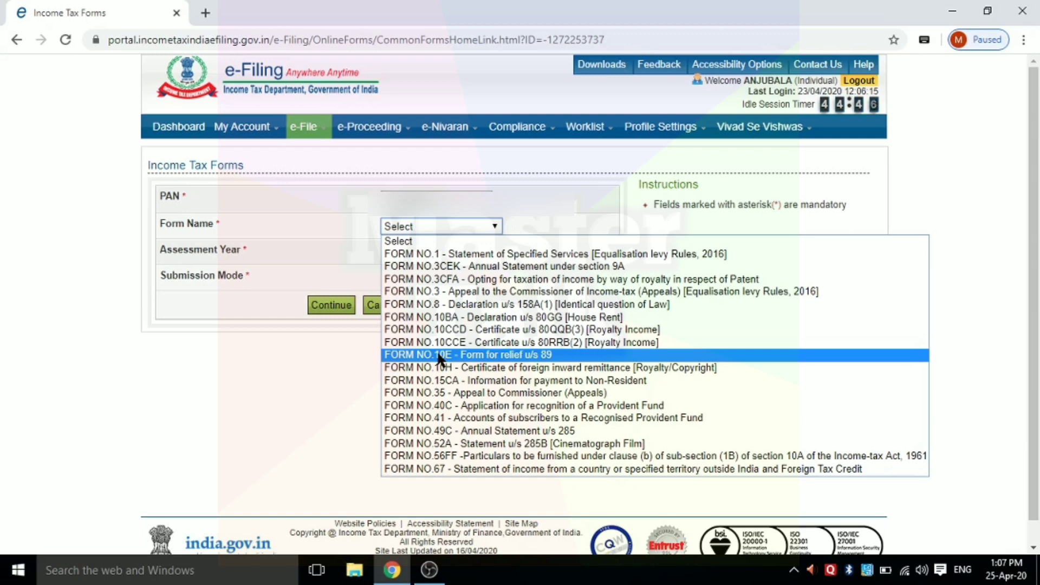
{"action": "left_click", "coordinate": [504, 355]}
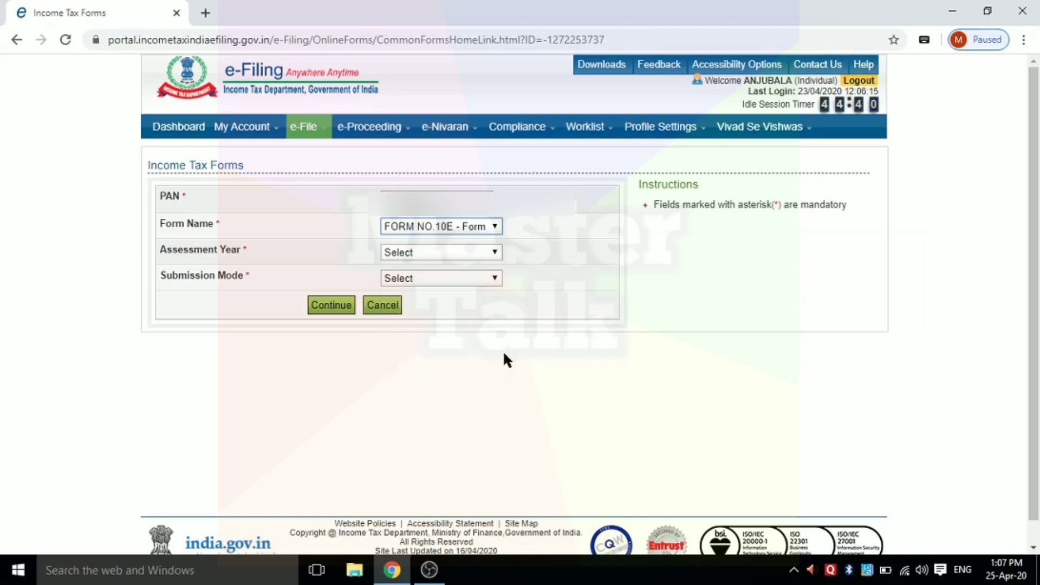
Start the form for assessment year 2020-21 in Prepare and Submit Online mode and go to its Annexure I
{"action": "left_click", "coordinate": [454, 252]}
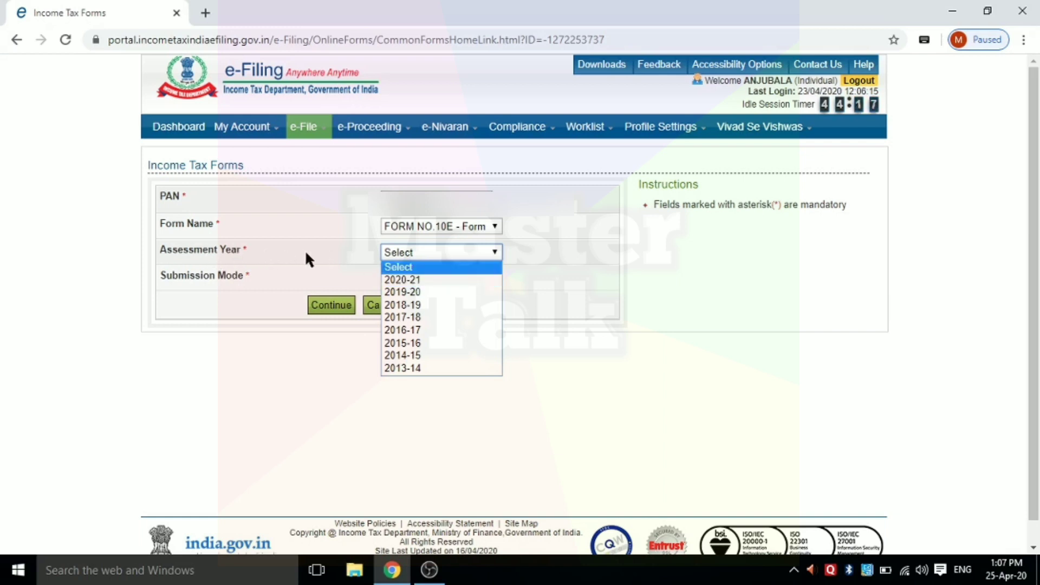
{"action": "left_click", "coordinate": [411, 280]}
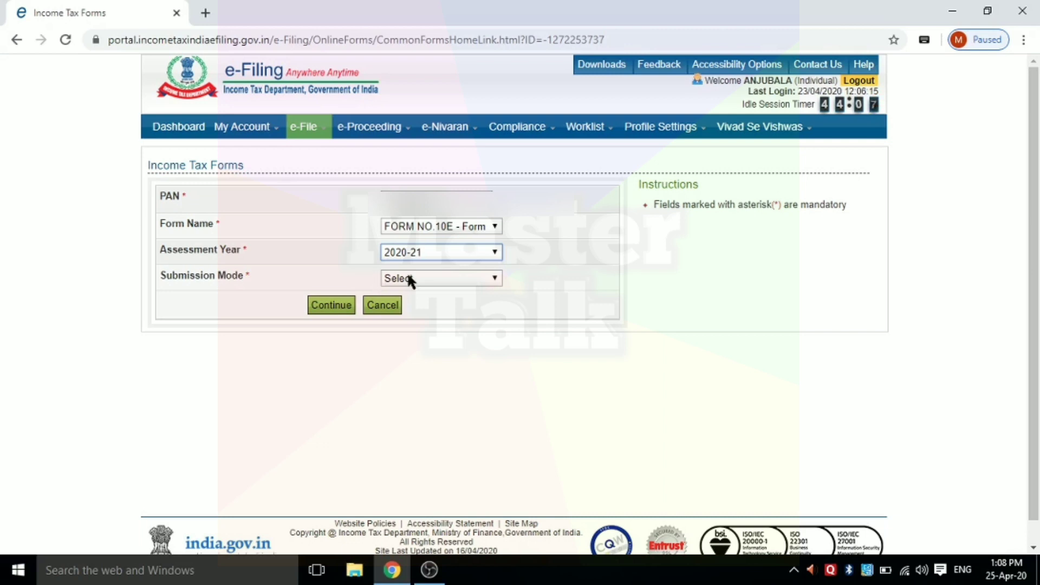
{"action": "left_click", "coordinate": [427, 277]}
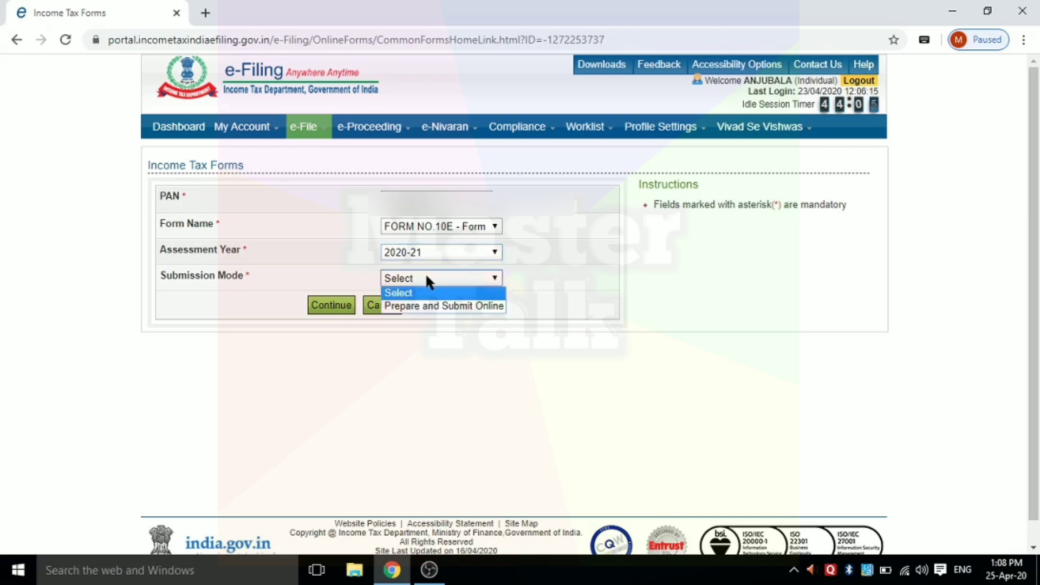
{"action": "left_click", "coordinate": [437, 307]}
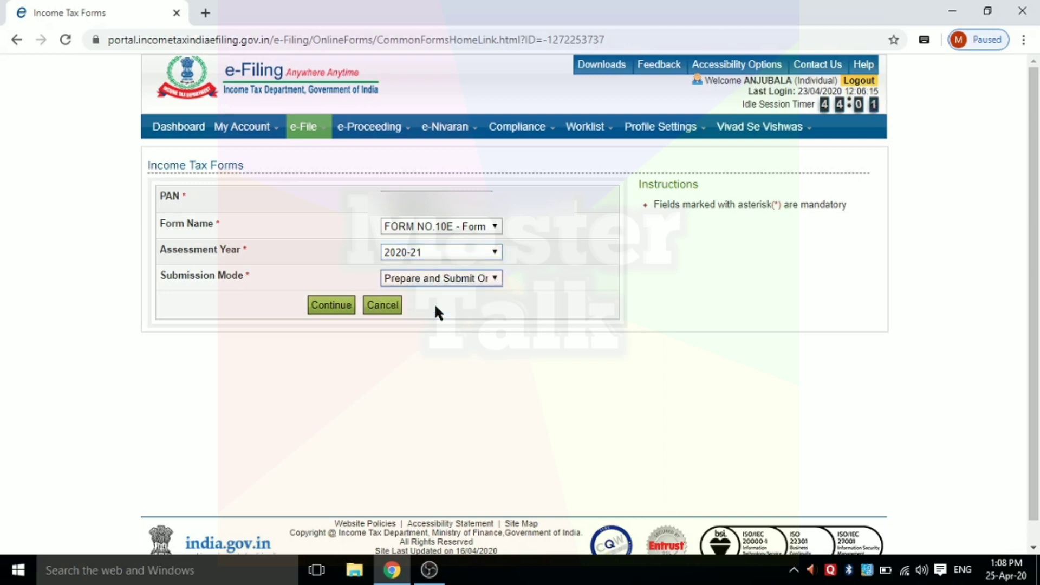
{"action": "left_click", "coordinate": [328, 309]}
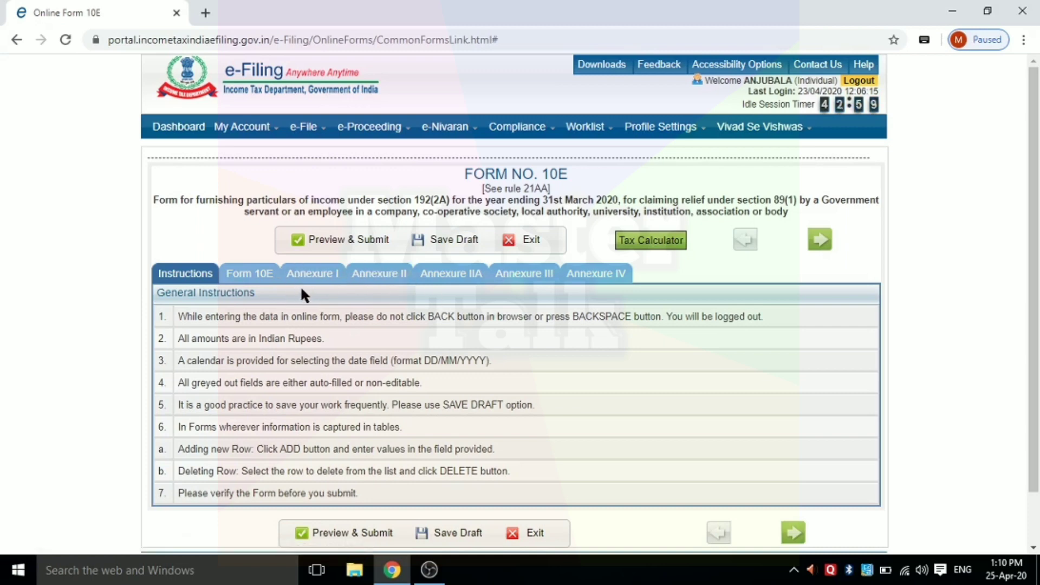
{"action": "left_click", "coordinate": [313, 275]}
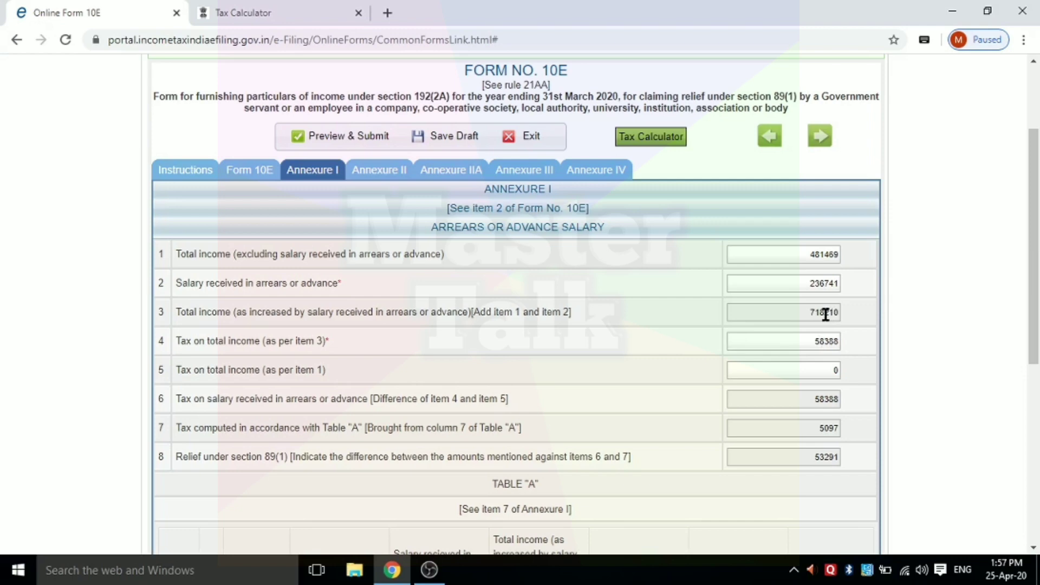
Examine the Tax Calculator's choices for assessment year, tax payer, gender category and residential status
{"action": "left_click", "coordinate": [251, 16]}
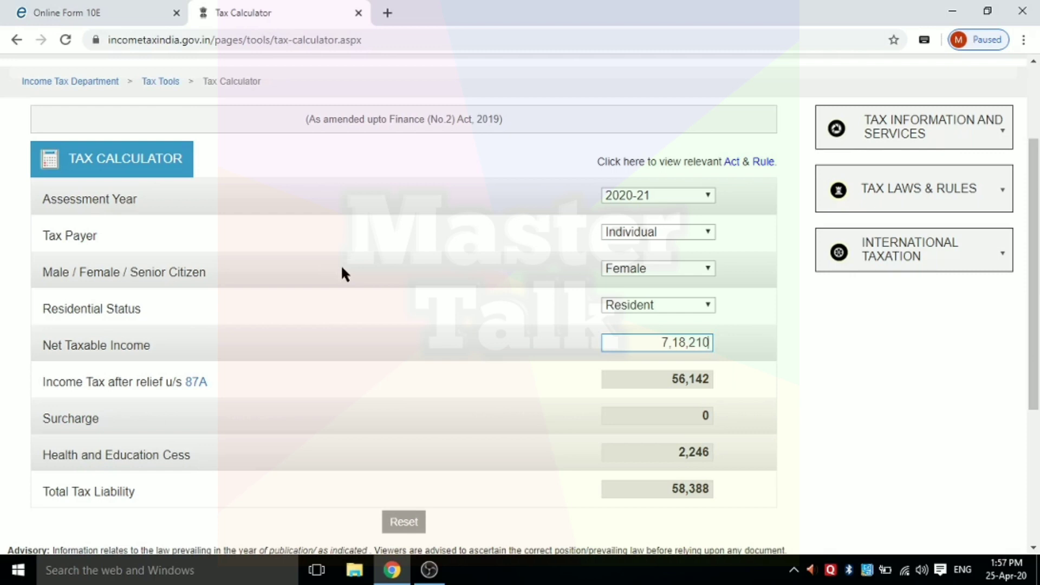
{"action": "left_click", "coordinate": [701, 191]}
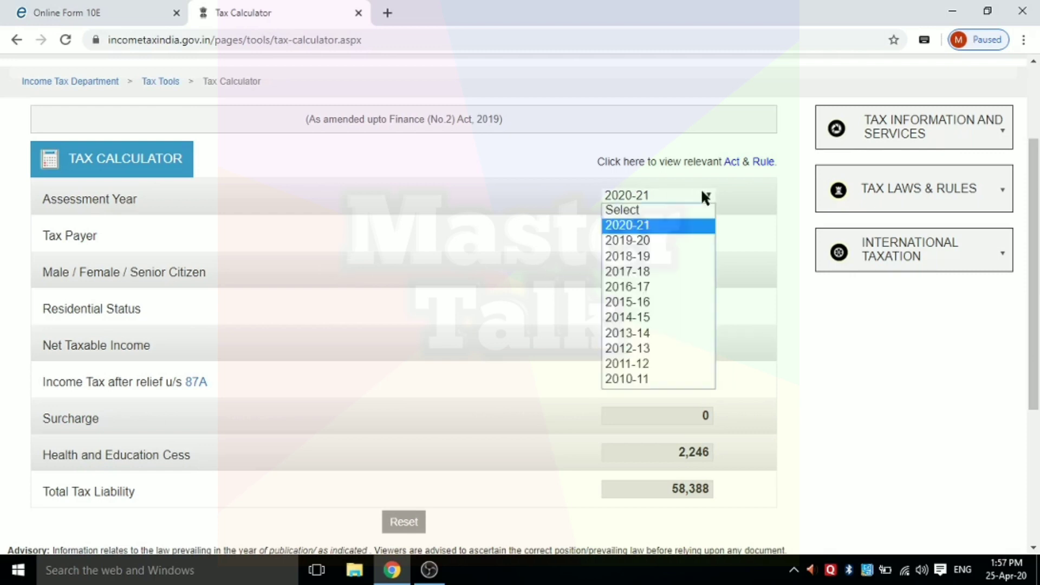
{"action": "left_click", "coordinate": [701, 191]}
{"action": "left_click", "coordinate": [701, 231]}
{"action": "left_click", "coordinate": [701, 232]}
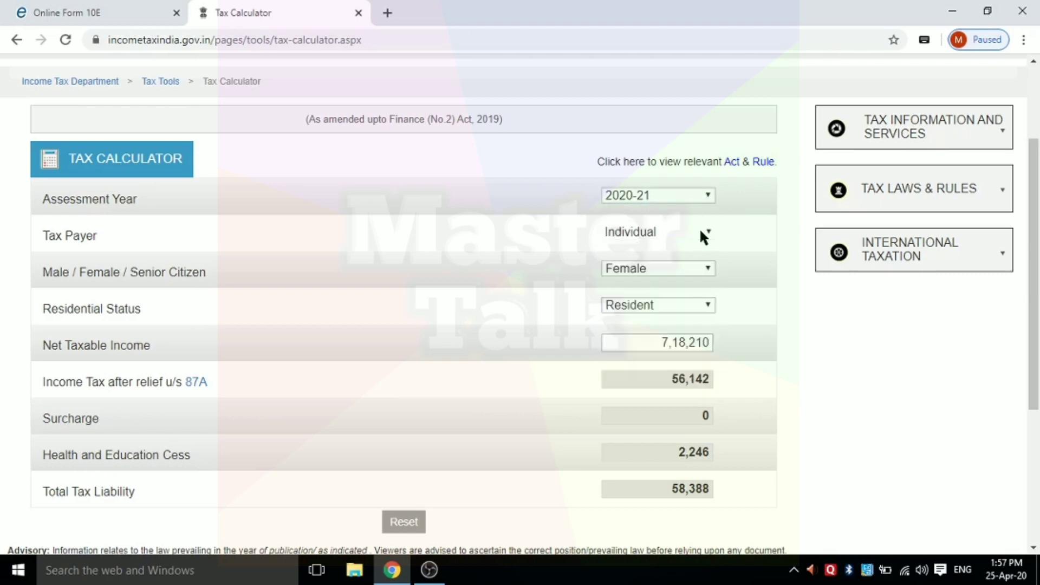
{"action": "left_click", "coordinate": [705, 268]}
{"action": "left_click", "coordinate": [705, 268]}
{"action": "left_click", "coordinate": [704, 304]}
{"action": "left_click", "coordinate": [703, 305]}
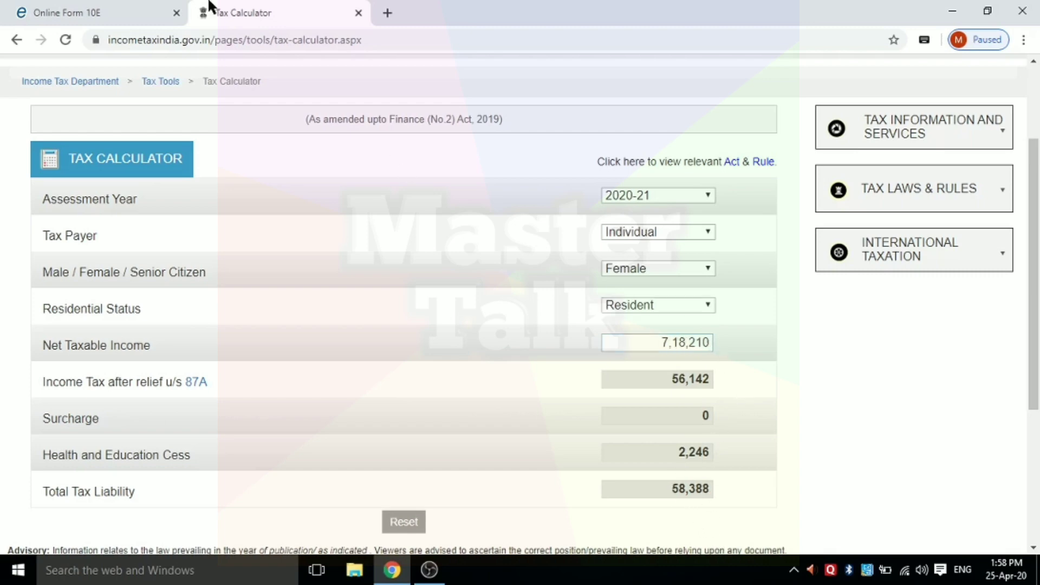
Return to Form 10E, dismiss the save reminder and save the form as a draft
{"action": "left_click", "coordinate": [113, 15]}
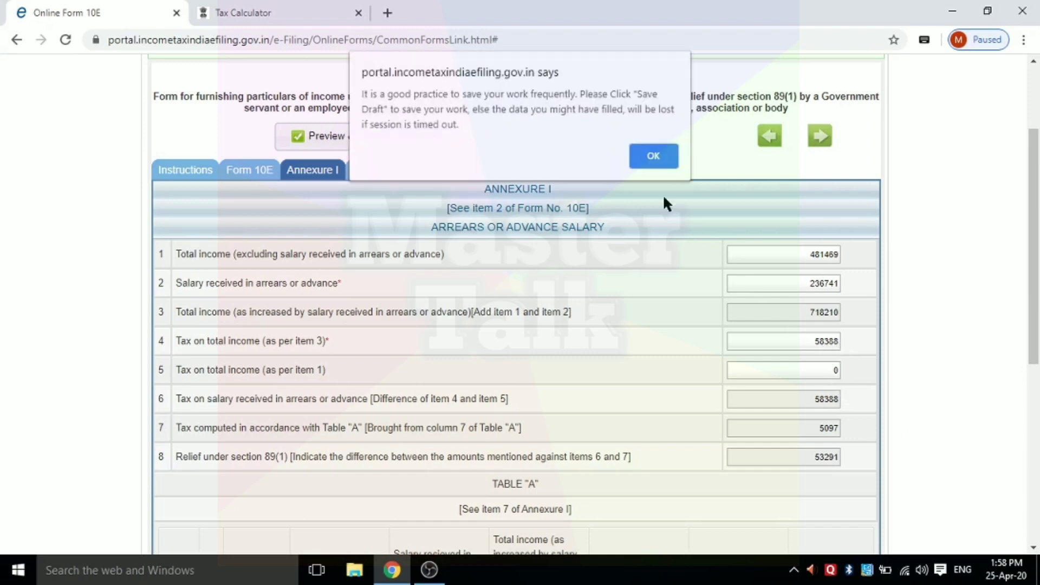
{"action": "left_click", "coordinate": [652, 158]}
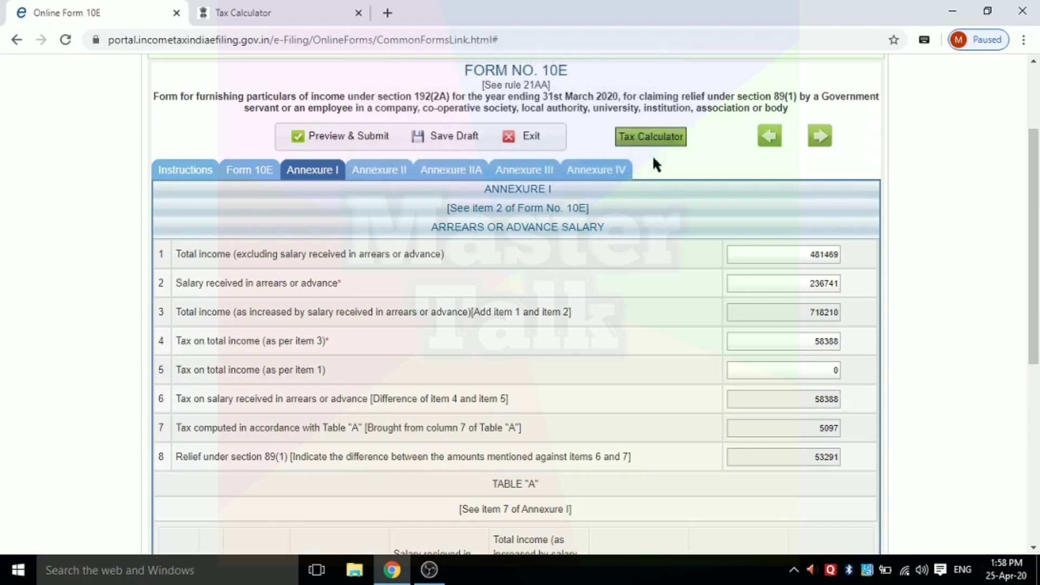
{"action": "left_click", "coordinate": [453, 140]}
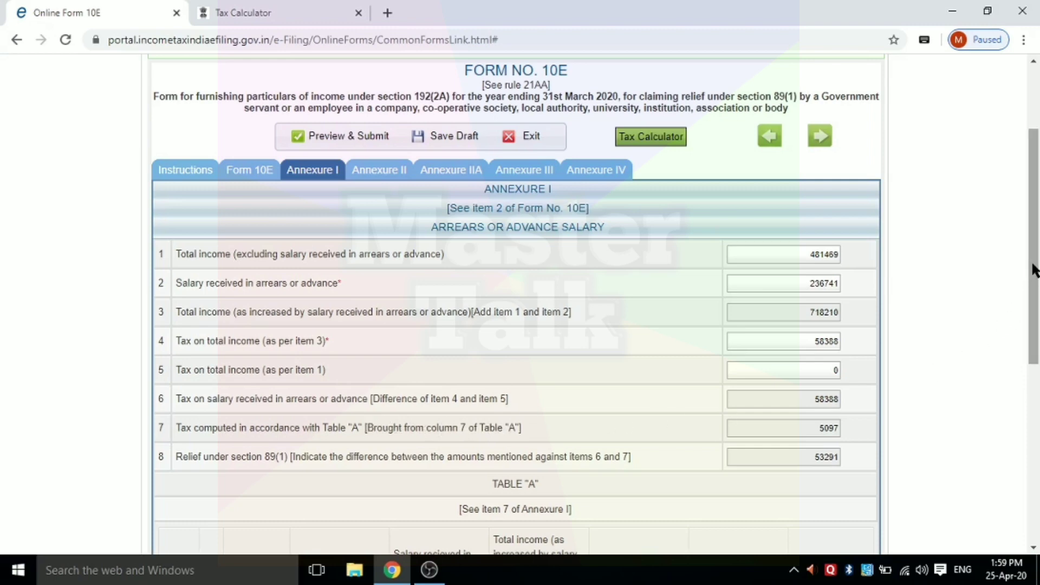
Review Table A of Annexure I against the tax computed in item 7, dismissing the save reminder
{"action": "left_click_drag", "start_coordinate": [1033, 274], "coordinate": [866, 353]}
{"action": "scroll", "coordinate": [866, 353], "scroll_direction": "down", "scroll_amount": 3}
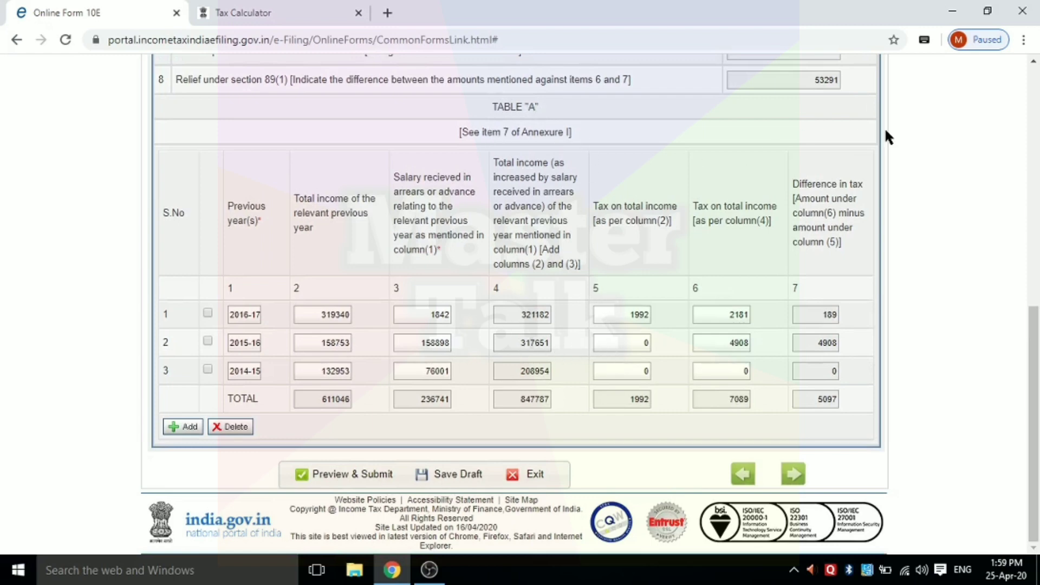
{"action": "scroll", "coordinate": [884, 130], "scroll_direction": "up", "scroll_amount": 3}
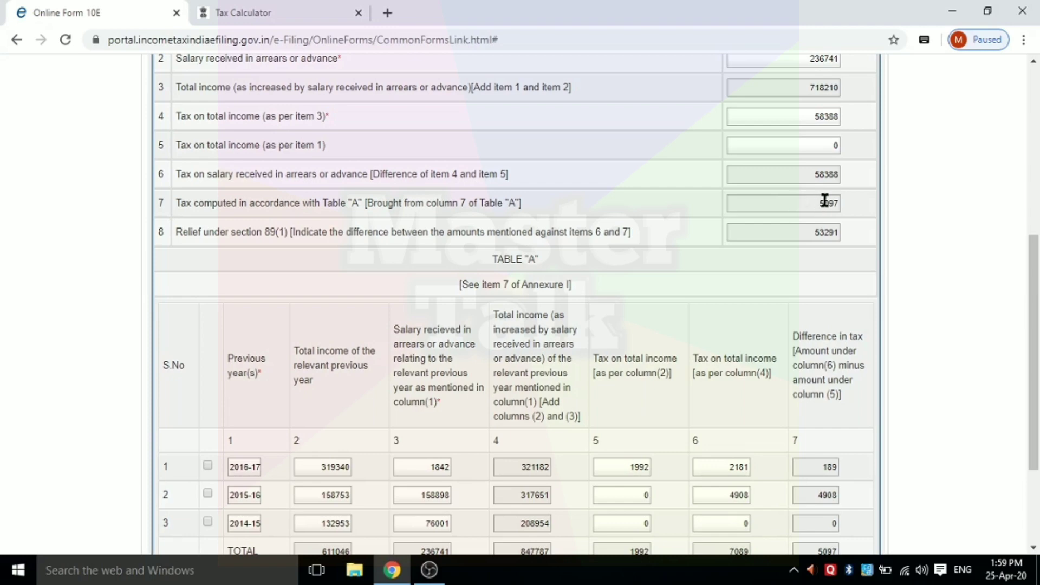
{"action": "scroll", "coordinate": [704, 352], "scroll_direction": "down", "scroll_amount": 3}
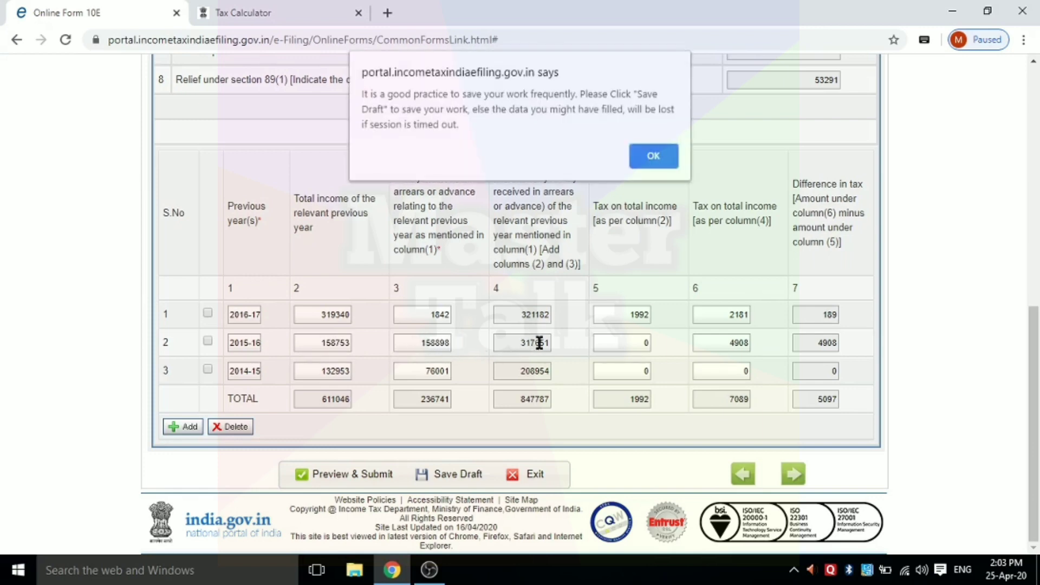
{"action": "left_click", "coordinate": [660, 153]}
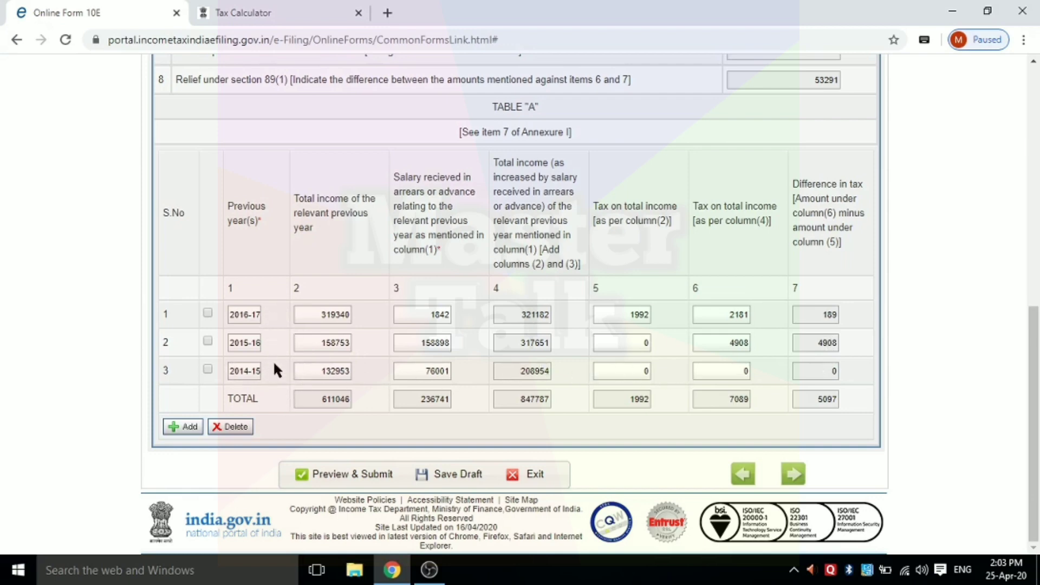
Add a fourth row to Table A with 2013-14 as the previous year
{"action": "left_click", "coordinate": [184, 428]}
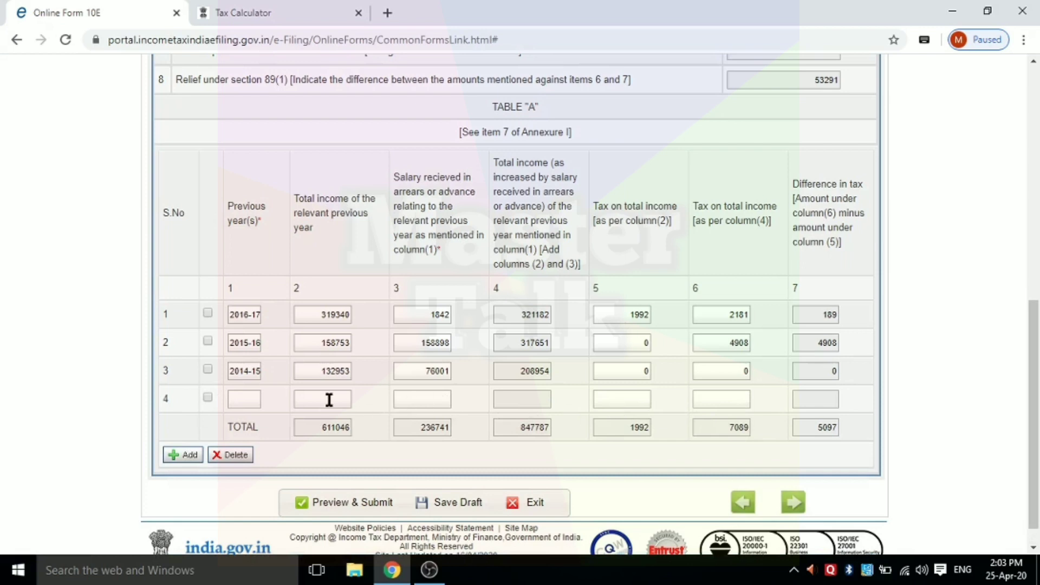
{"action": "left_click", "coordinate": [244, 399]}
{"action": "type", "text": "2013-14"}
Compare the arrears total in Table A with the salary and relief items at the start of Annexure I
{"action": "left_click_drag", "start_coordinate": [1033, 380], "coordinate": [1038, 214]}
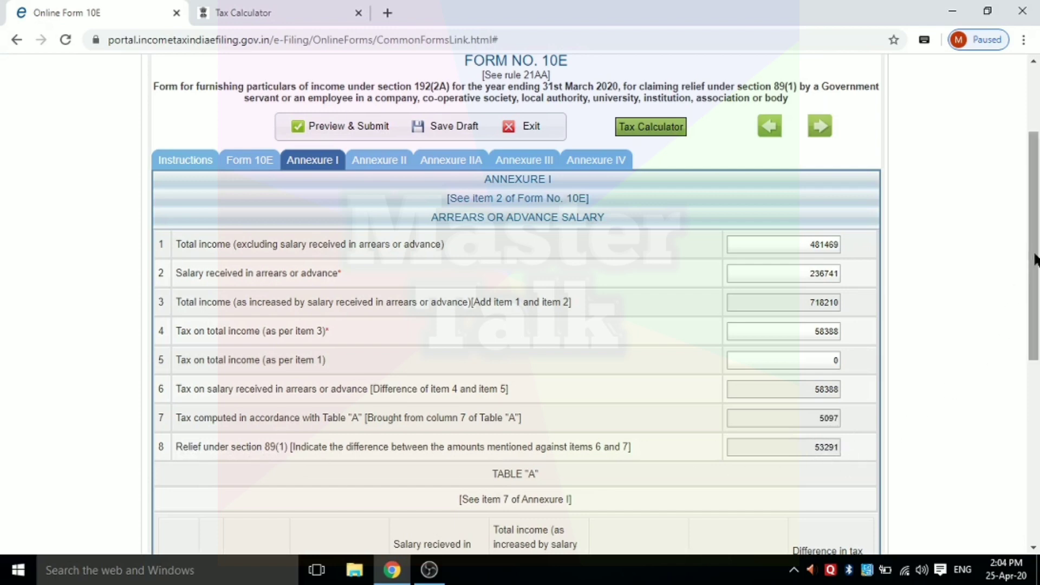
{"action": "left_click_drag", "start_coordinate": [1036, 258], "coordinate": [1035, 295]}
{"action": "scroll", "coordinate": [1035, 295], "scroll_direction": "down", "scroll_amount": 4}
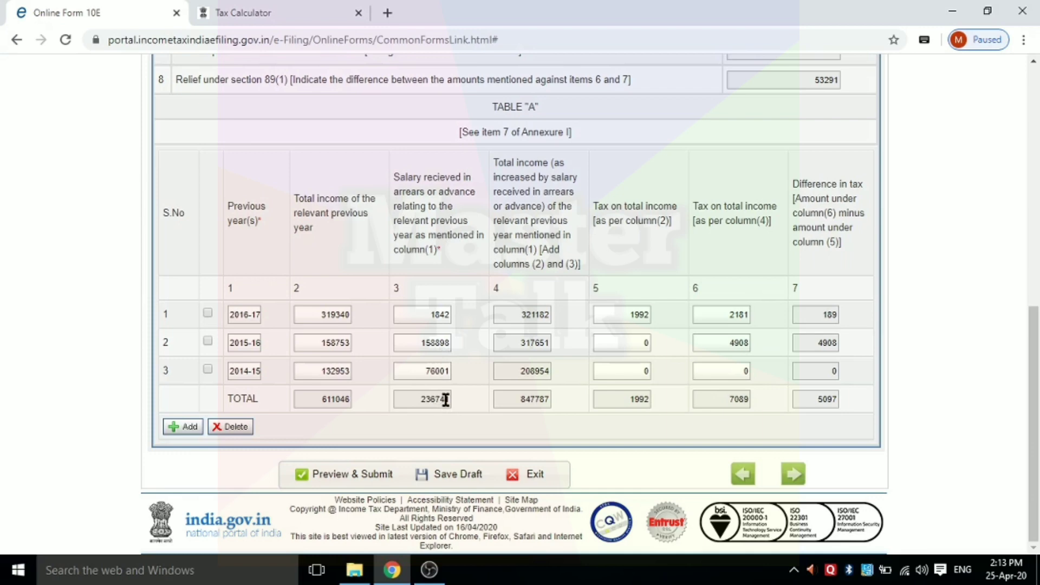
{"action": "scroll", "coordinate": [1008, 401], "scroll_direction": "up", "scroll_amount": 6}
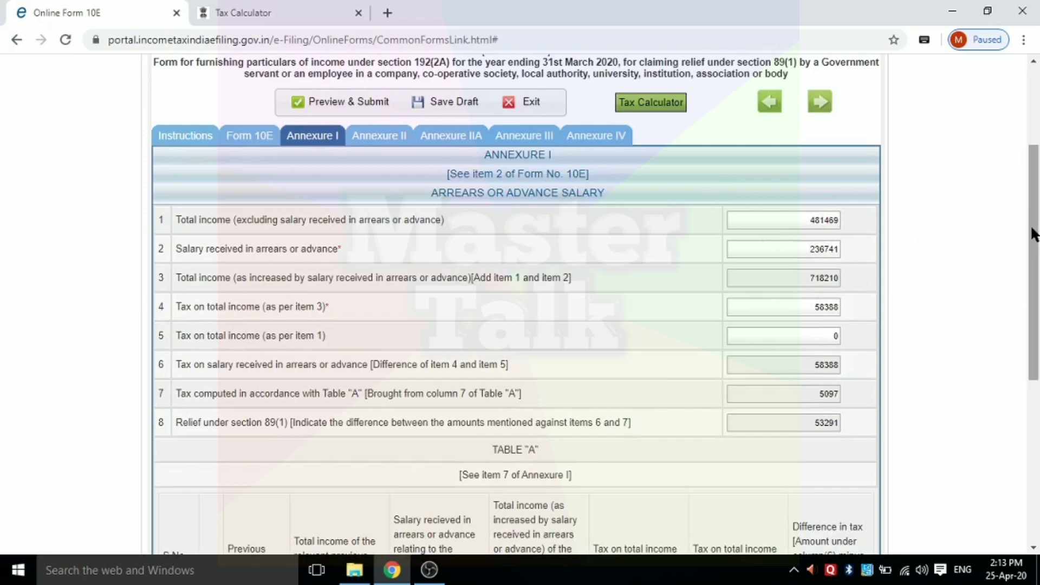
{"action": "left_click_drag", "start_coordinate": [1036, 232], "coordinate": [1015, 382]}
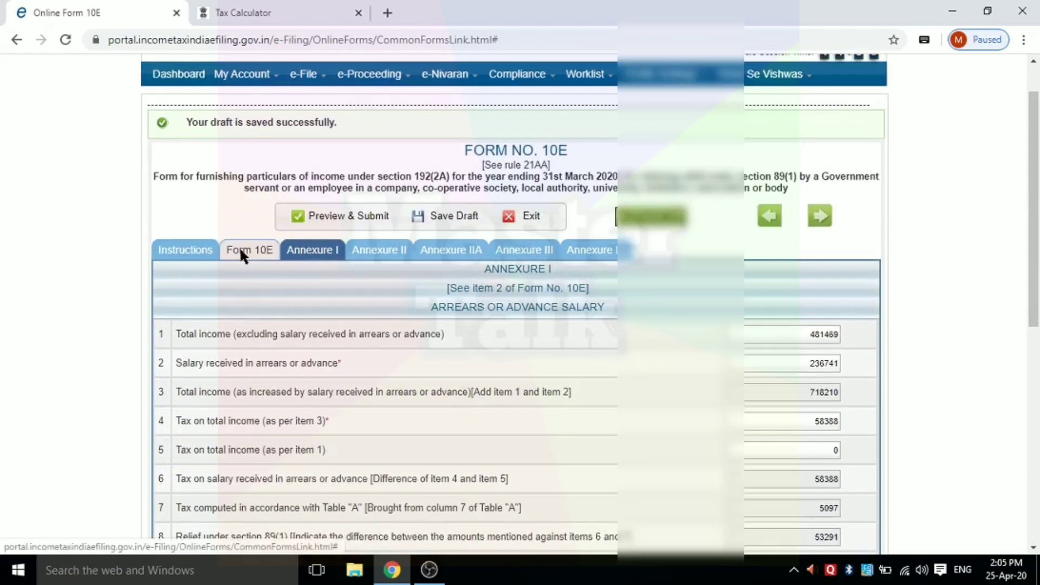
Review the main Form 10E section's employee details, income particulars and available annexure choices
{"action": "left_click", "coordinate": [240, 259]}
{"action": "scroll", "coordinate": [360, 342], "scroll_direction": "down", "scroll_amount": 5}
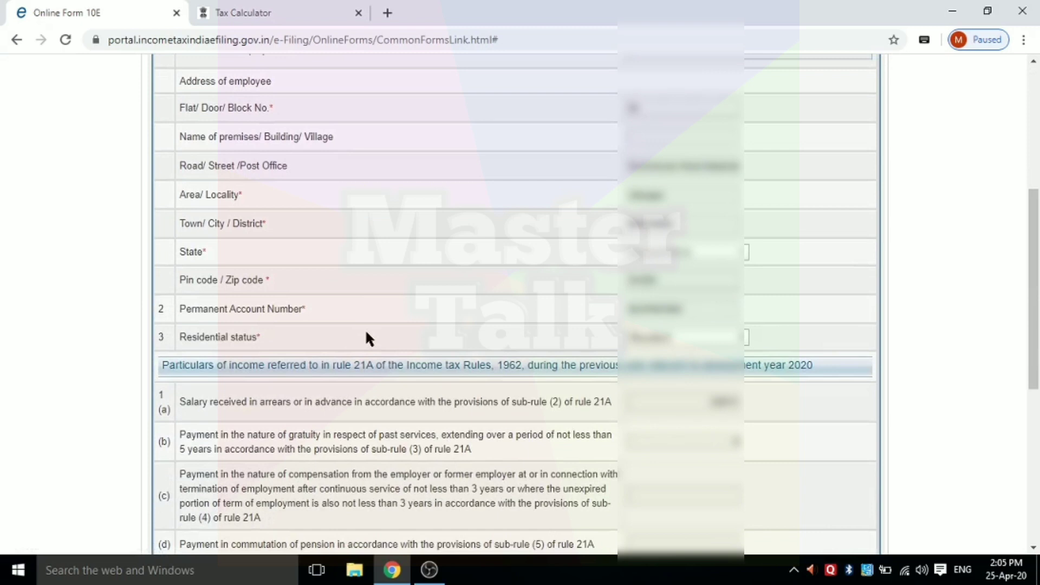
{"action": "scroll", "coordinate": [705, 346], "scroll_direction": "down", "scroll_amount": 2}
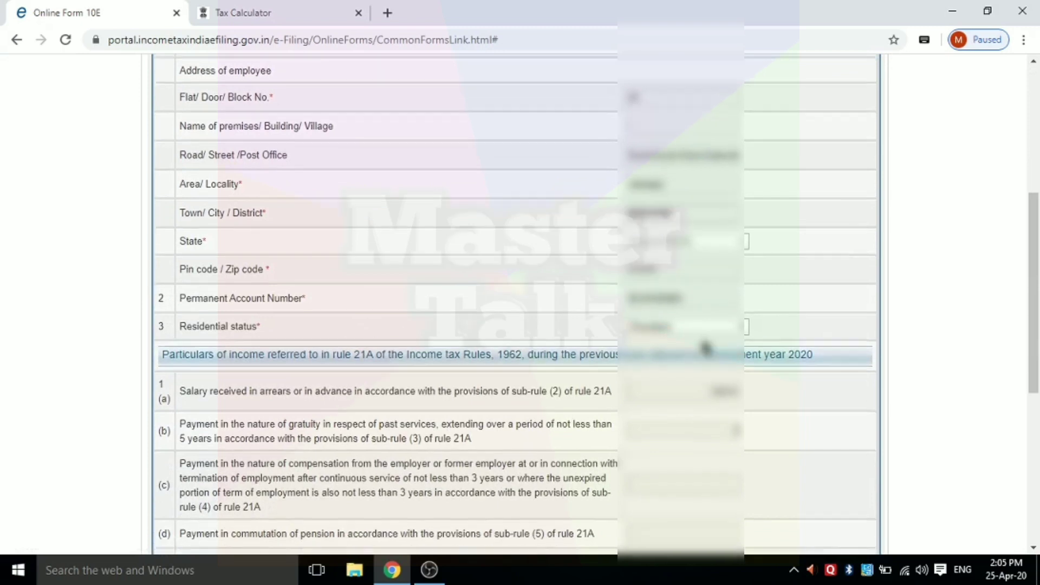
{"action": "scroll", "coordinate": [705, 347], "scroll_direction": "down", "scroll_amount": 1}
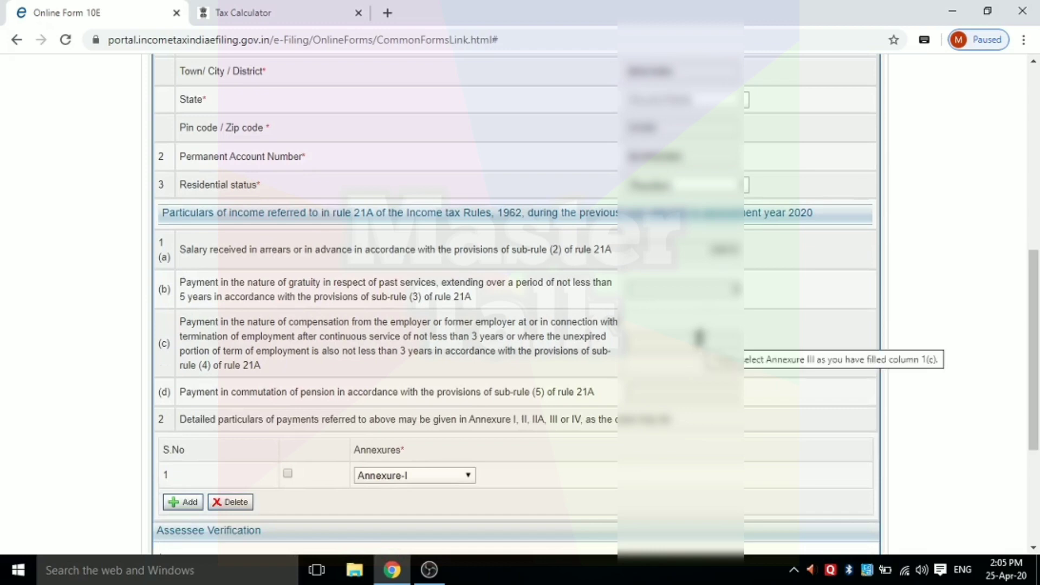
{"action": "scroll", "coordinate": [699, 339], "scroll_direction": "down", "scroll_amount": 2}
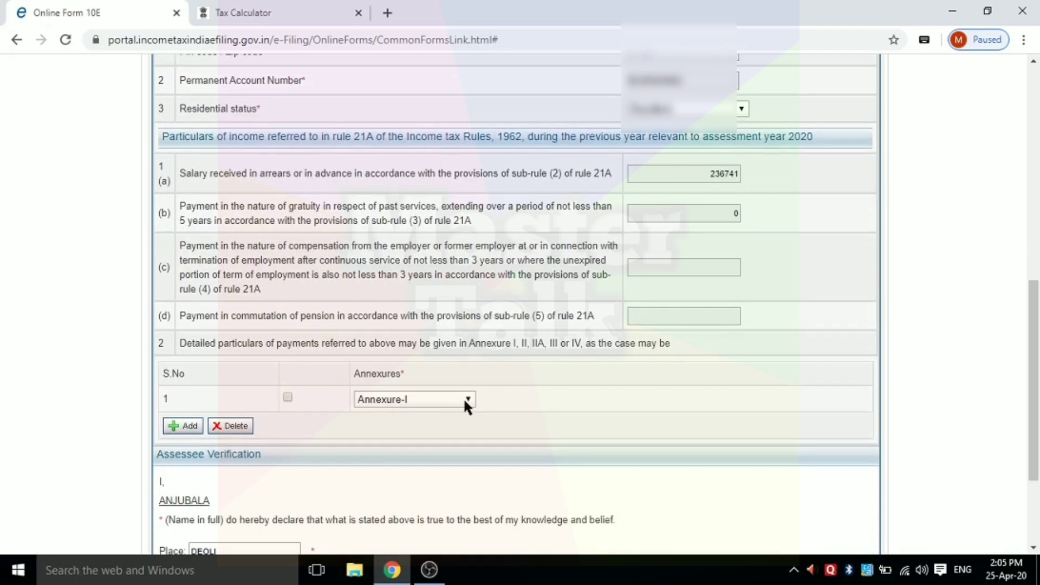
{"action": "left_click", "coordinate": [465, 400]}
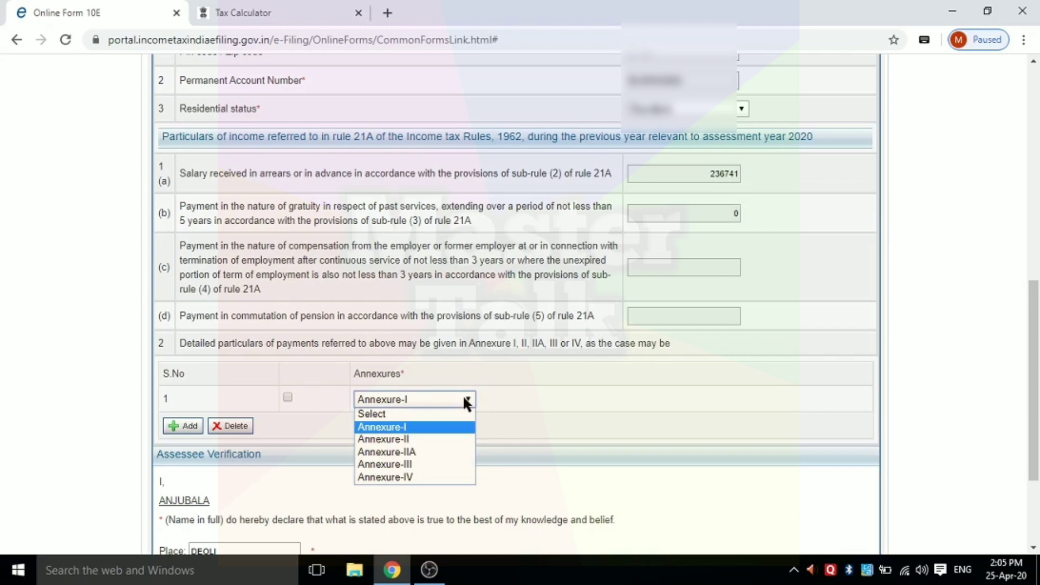
{"action": "left_click", "coordinate": [465, 400]}
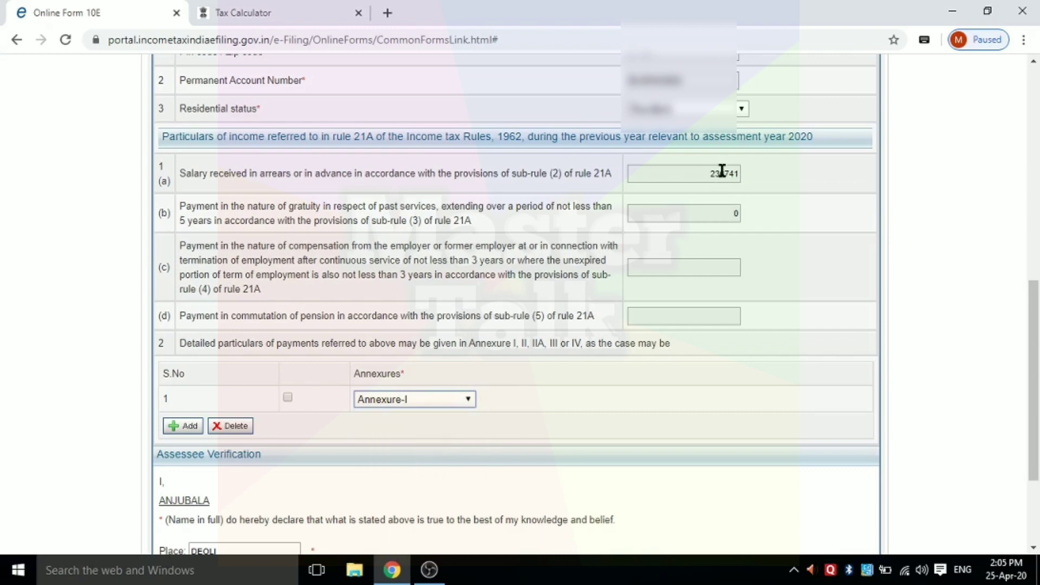
Check the arrears salary amount from the main form against item 2 of Annexure I
{"action": "scroll", "coordinate": [710, 186], "scroll_direction": "up", "scroll_amount": 1}
{"action": "scroll", "coordinate": [712, 190], "scroll_direction": "up", "scroll_amount": 11}
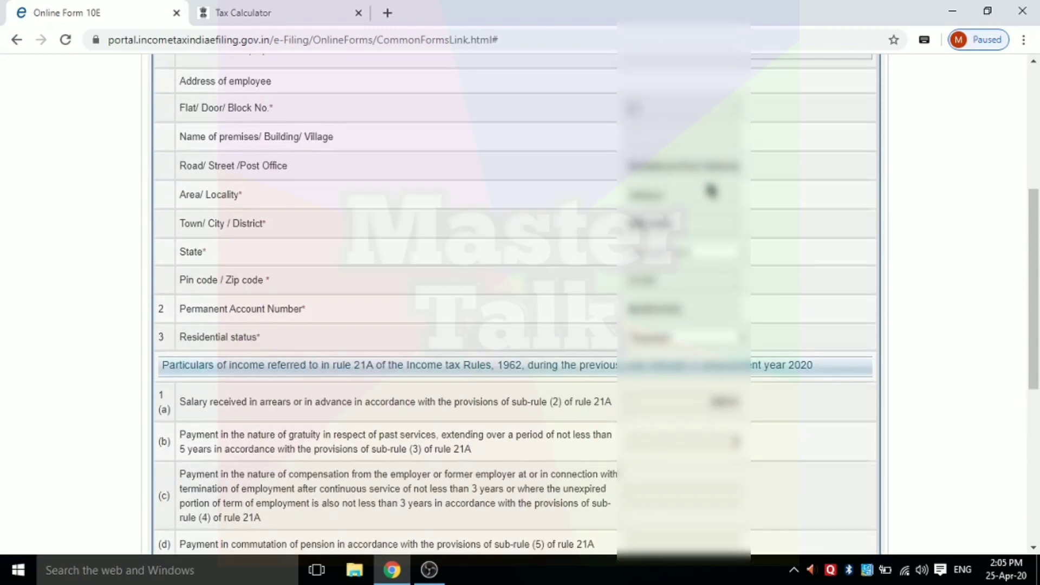
{"action": "left_click", "coordinate": [311, 312]}
{"action": "scroll", "coordinate": [528, 378], "scroll_direction": "down", "scroll_amount": 3}
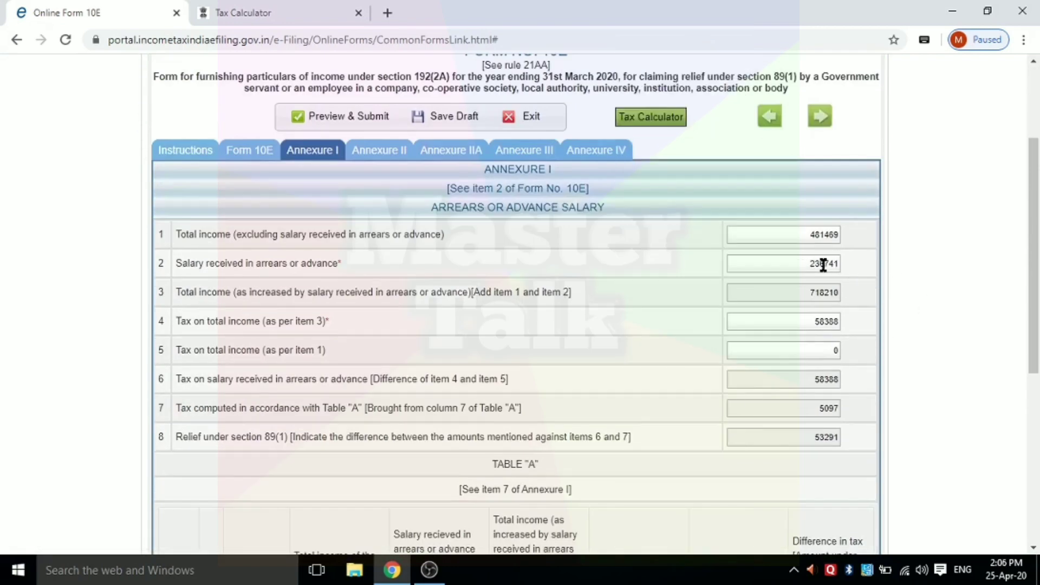
Go back to the main Form 10E section and review it through to the place and date in Assessee Verification
{"action": "left_click", "coordinate": [250, 151]}
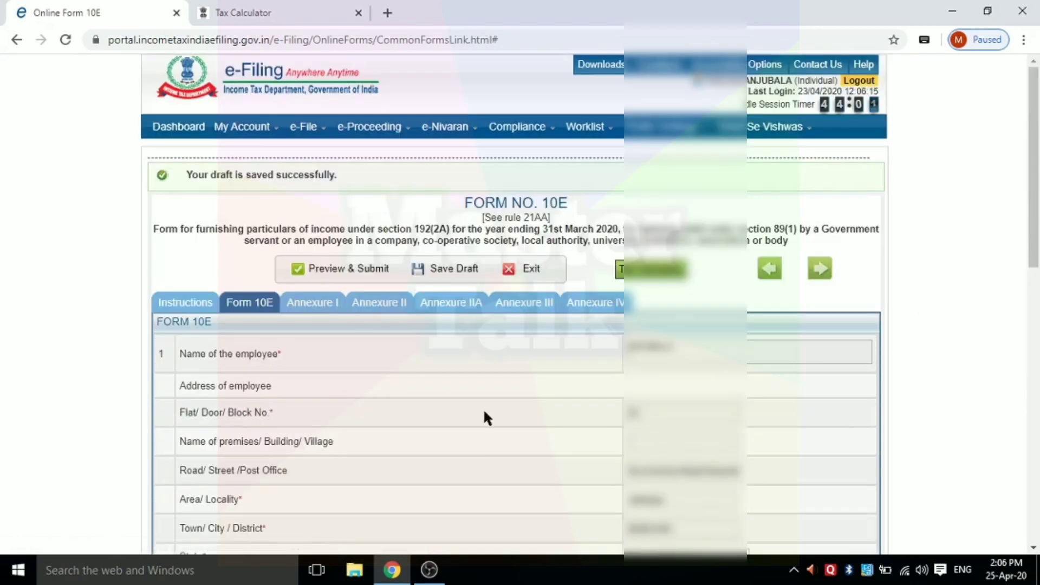
{"action": "scroll", "coordinate": [483, 408], "scroll_direction": "down", "scroll_amount": 7}
{"action": "scroll", "coordinate": [518, 369], "scroll_direction": "down", "scroll_amount": 1}
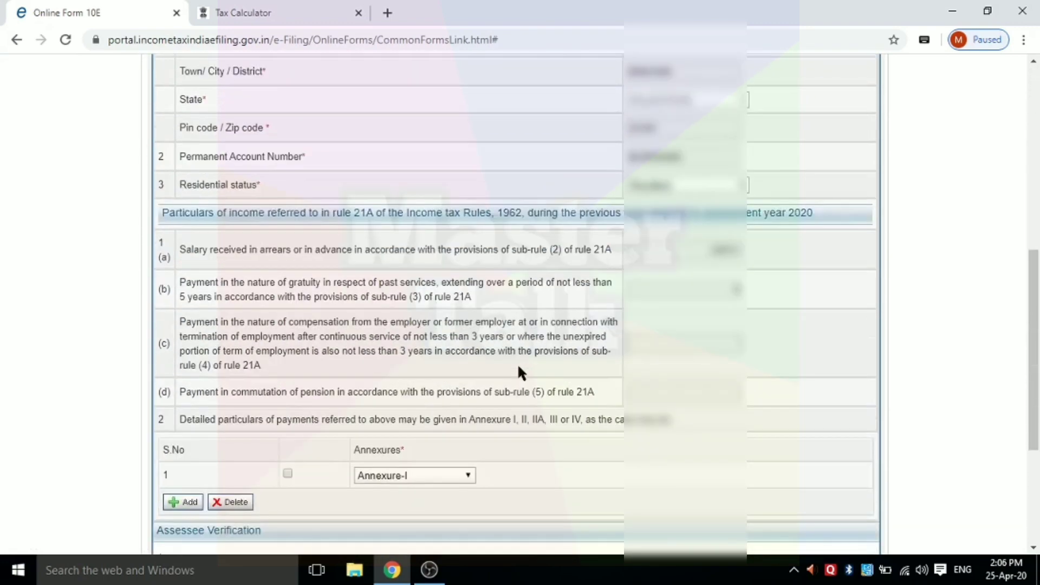
{"action": "scroll", "coordinate": [518, 367], "scroll_direction": "down", "scroll_amount": 4}
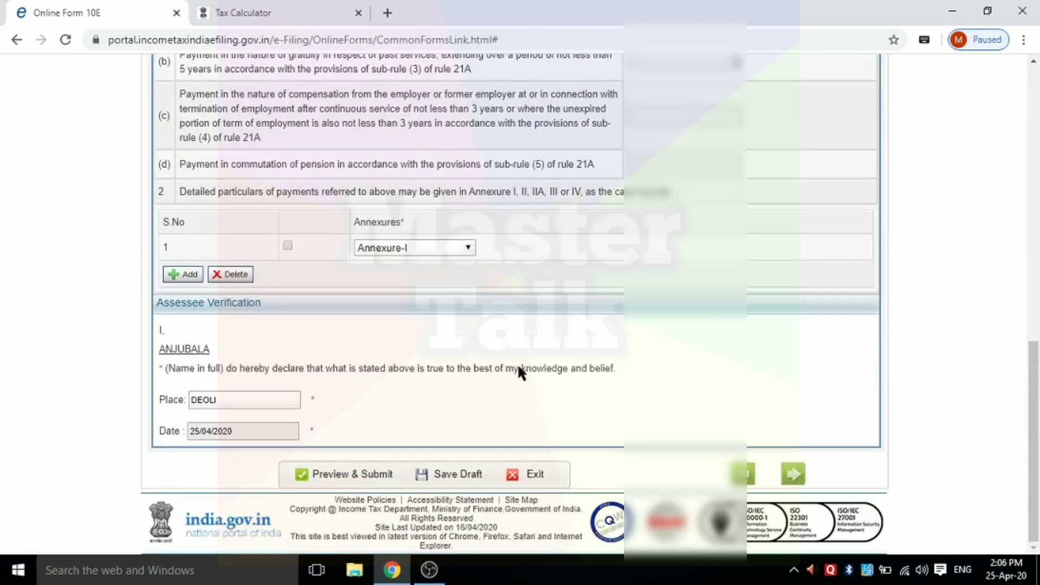